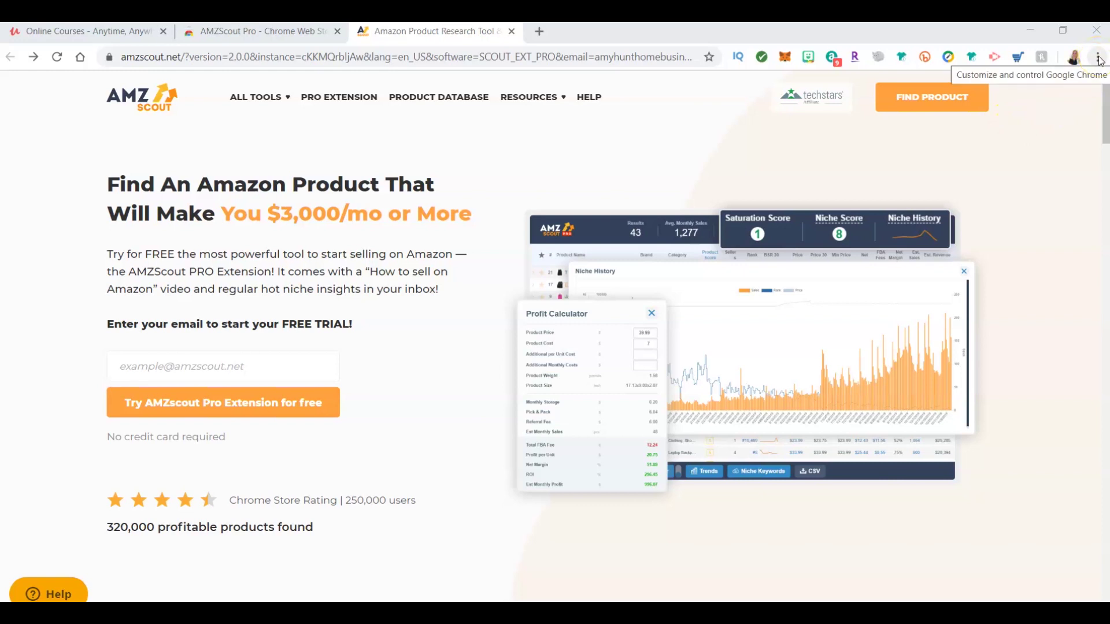
{"action": "left_click", "coordinate": [1097, 57]}
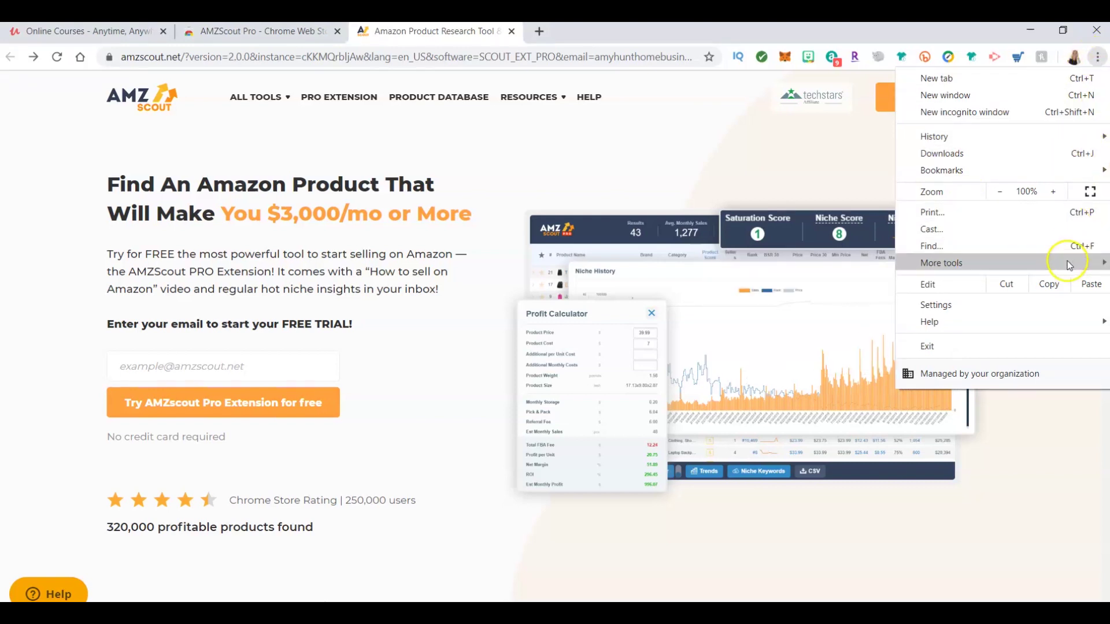
{"action": "mouse_move", "coordinate": [1068, 265]}
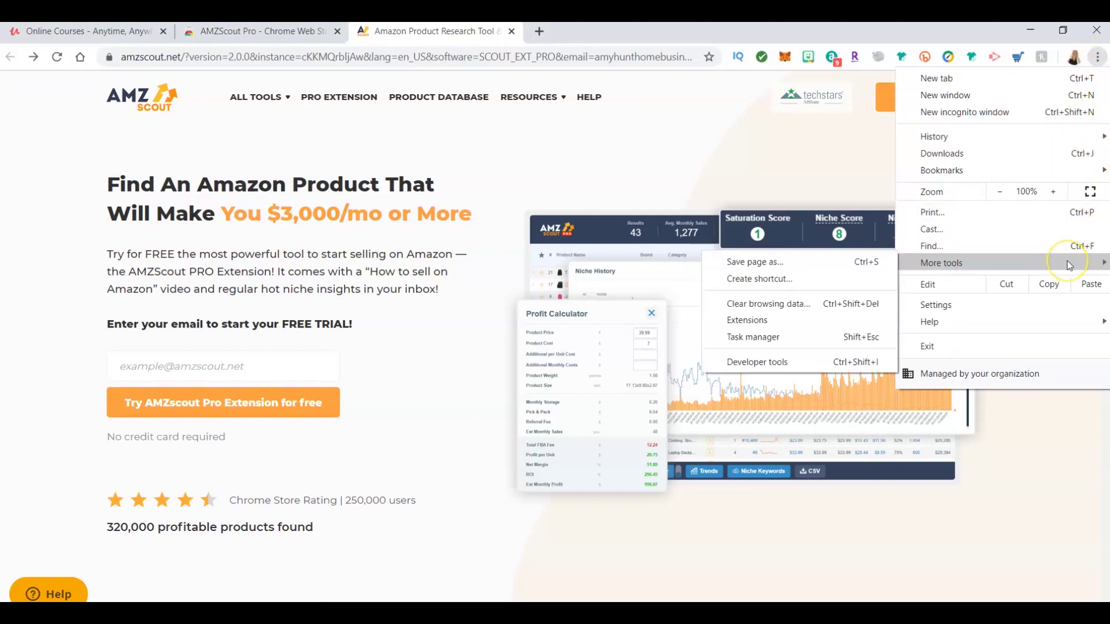
{"action": "left_click", "coordinate": [837, 335]}
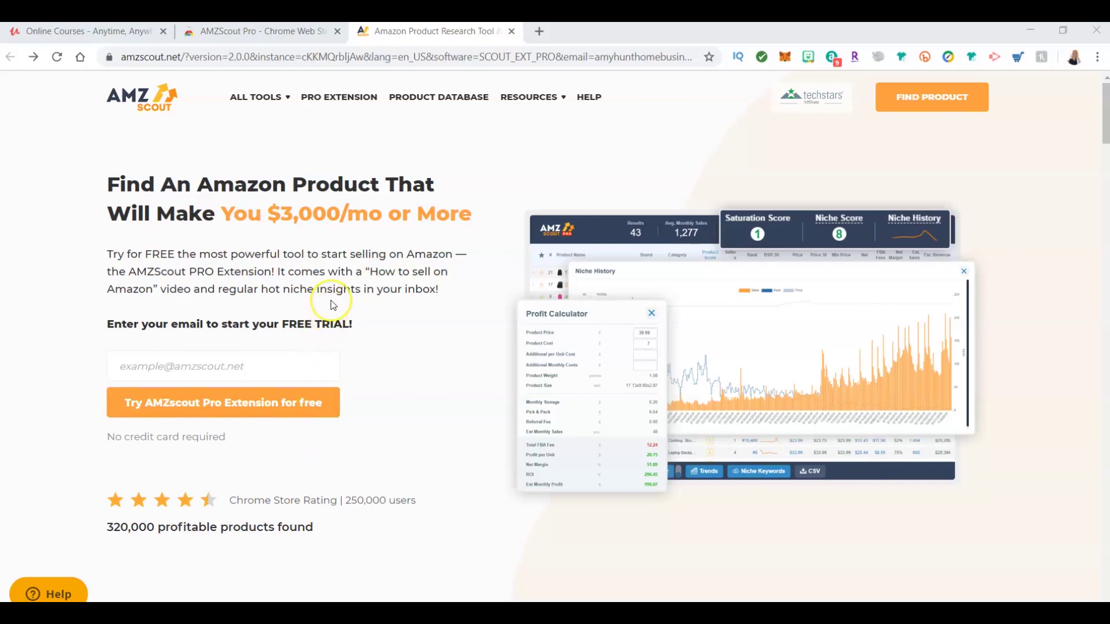
Step: Look through the AMZScout landing page, from the product research benefits and featured sellers down to the pricing plans
{"action": "scroll", "coordinate": [330, 300], "scroll_direction": "down", "scroll_amount": 8}
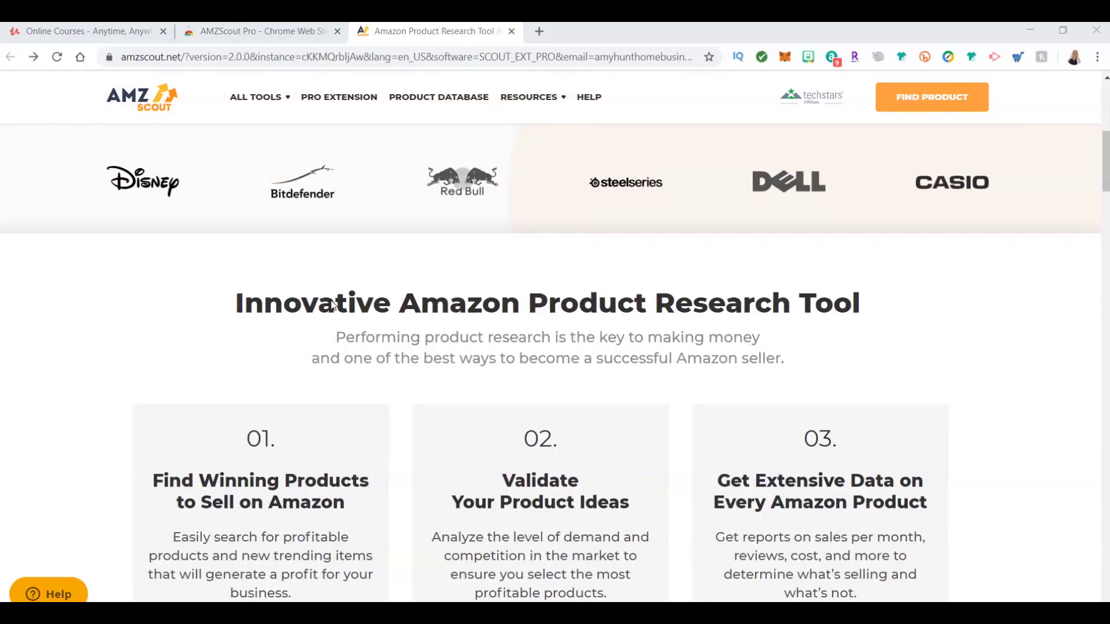
{"action": "scroll", "coordinate": [333, 304], "scroll_direction": "down", "scroll_amount": 3}
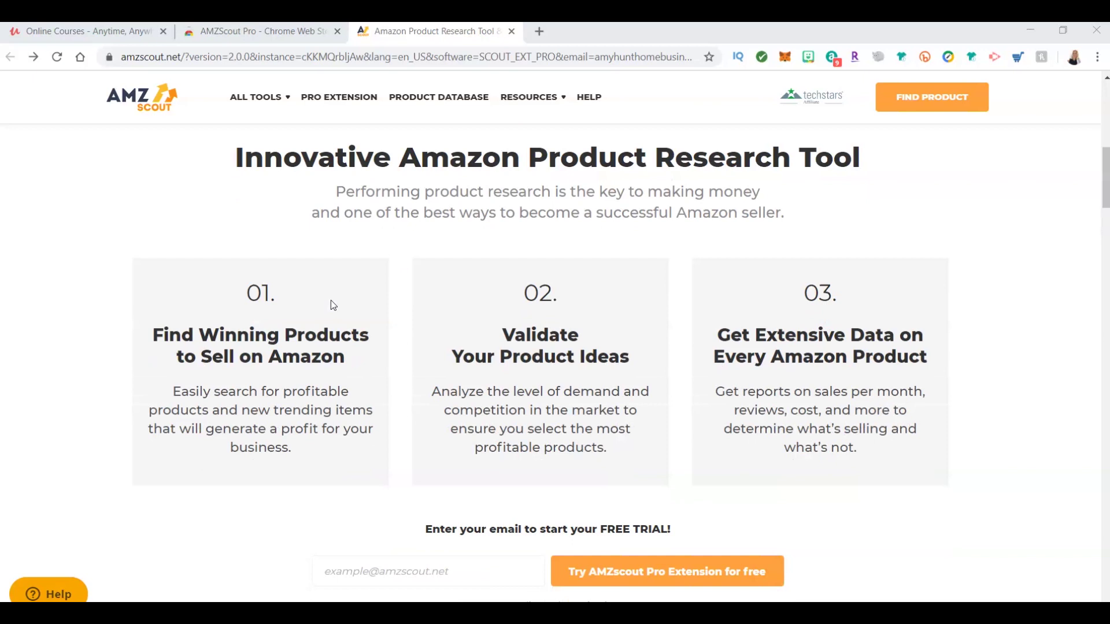
{"action": "scroll", "coordinate": [333, 305], "scroll_direction": "down", "scroll_amount": 1}
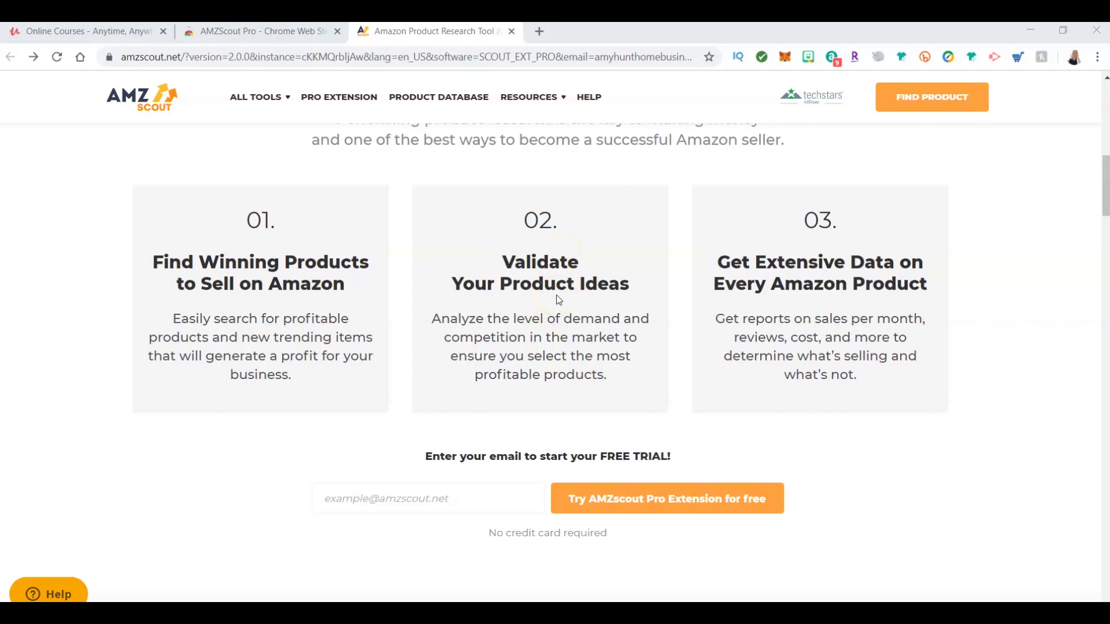
{"action": "scroll", "coordinate": [558, 299], "scroll_direction": "down", "scroll_amount": 6}
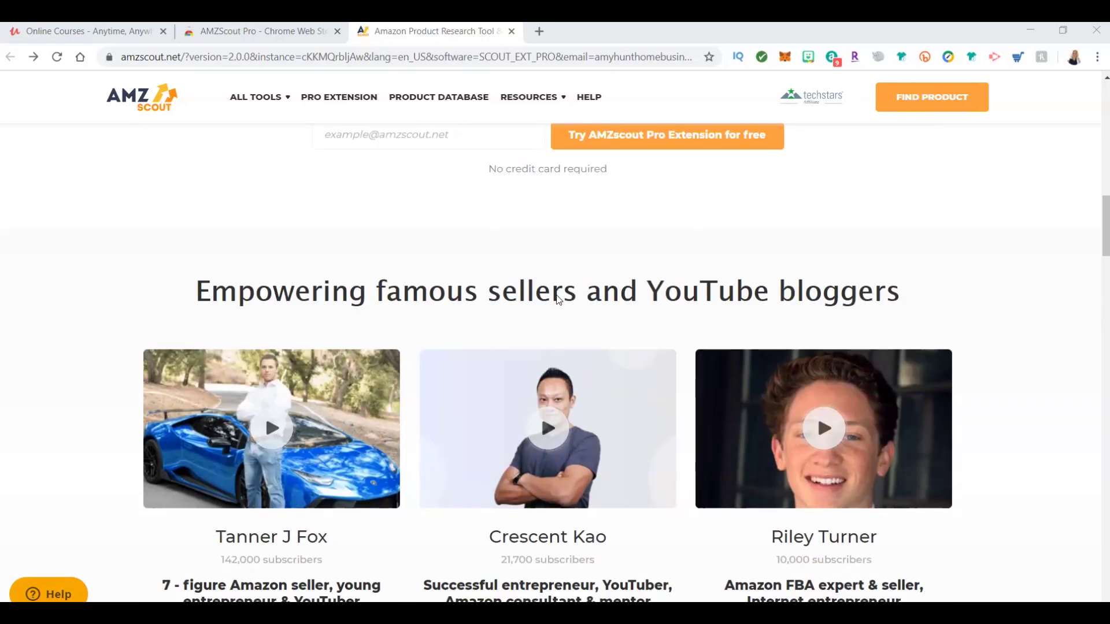
{"action": "scroll", "coordinate": [558, 299], "scroll_direction": "down", "scroll_amount": 3}
{"action": "scroll", "coordinate": [557, 298], "scroll_direction": "down", "scroll_amount": 8}
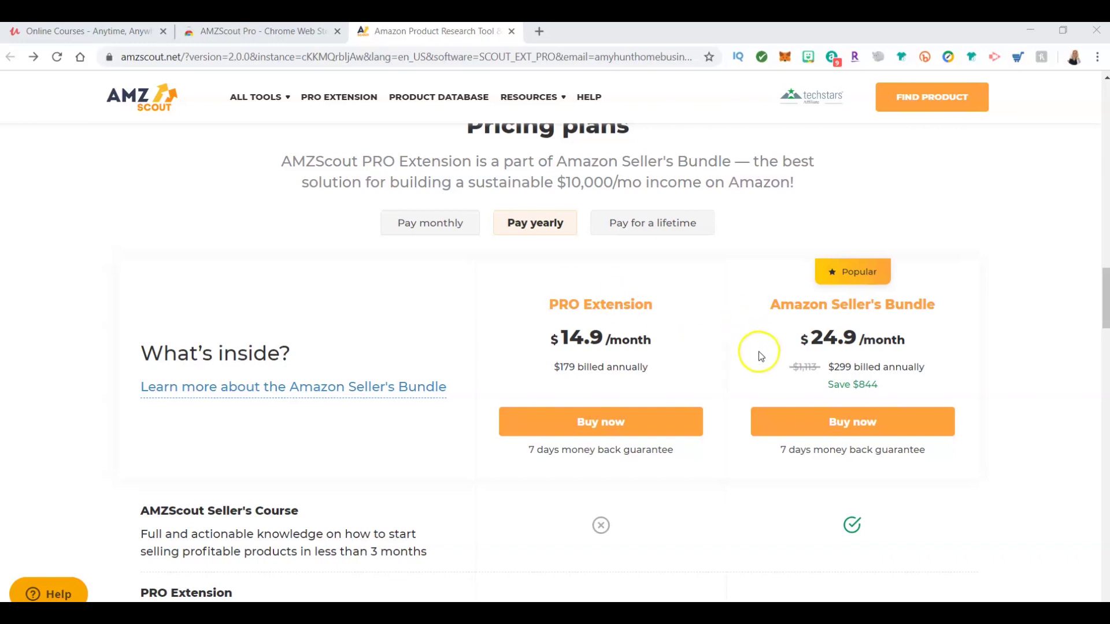
Step: Compare the yearly pricing and included features of the PRO Extension and Amazon Seller's Bundle plans
{"action": "scroll", "coordinate": [752, 341], "scroll_direction": "down", "scroll_amount": 2}
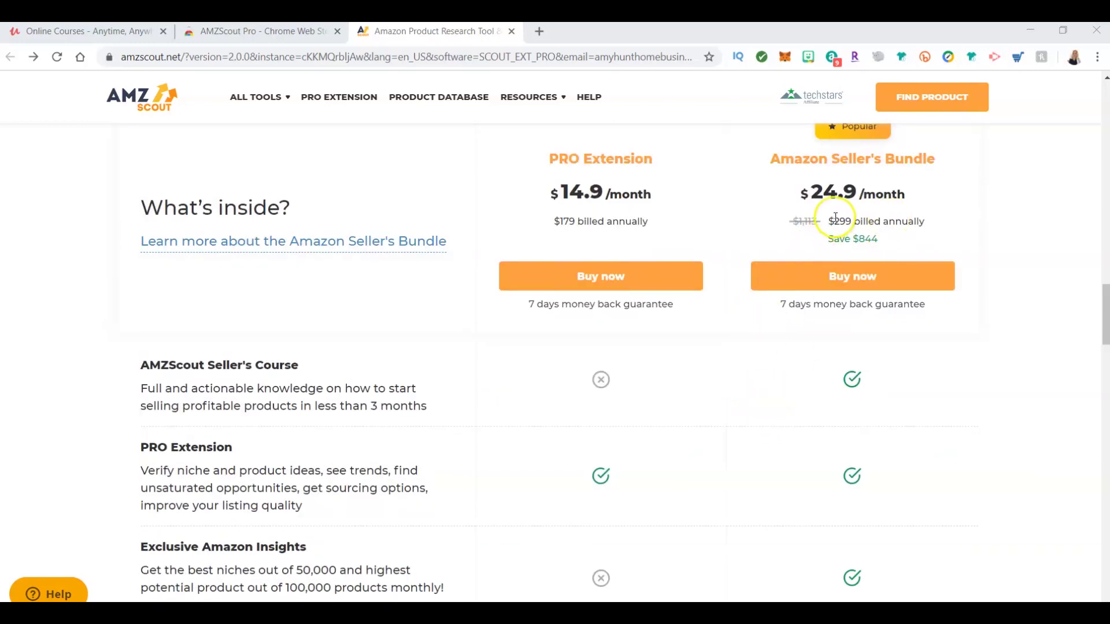
{"action": "scroll", "coordinate": [835, 219], "scroll_direction": "down", "scroll_amount": 2}
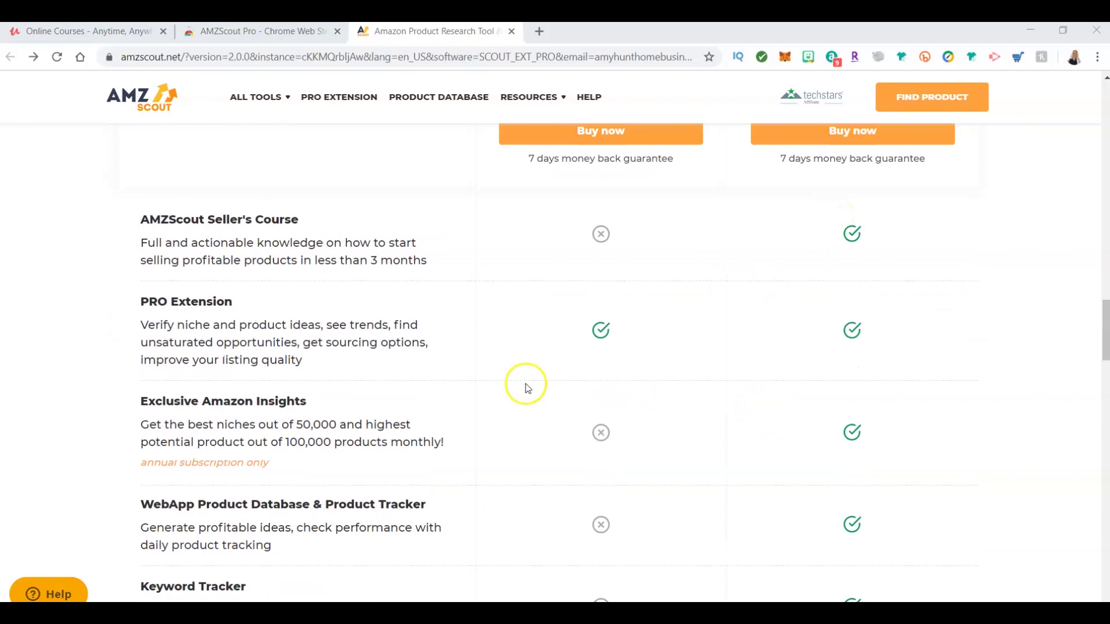
{"action": "scroll", "coordinate": [205, 379], "scroll_direction": "down", "scroll_amount": 1}
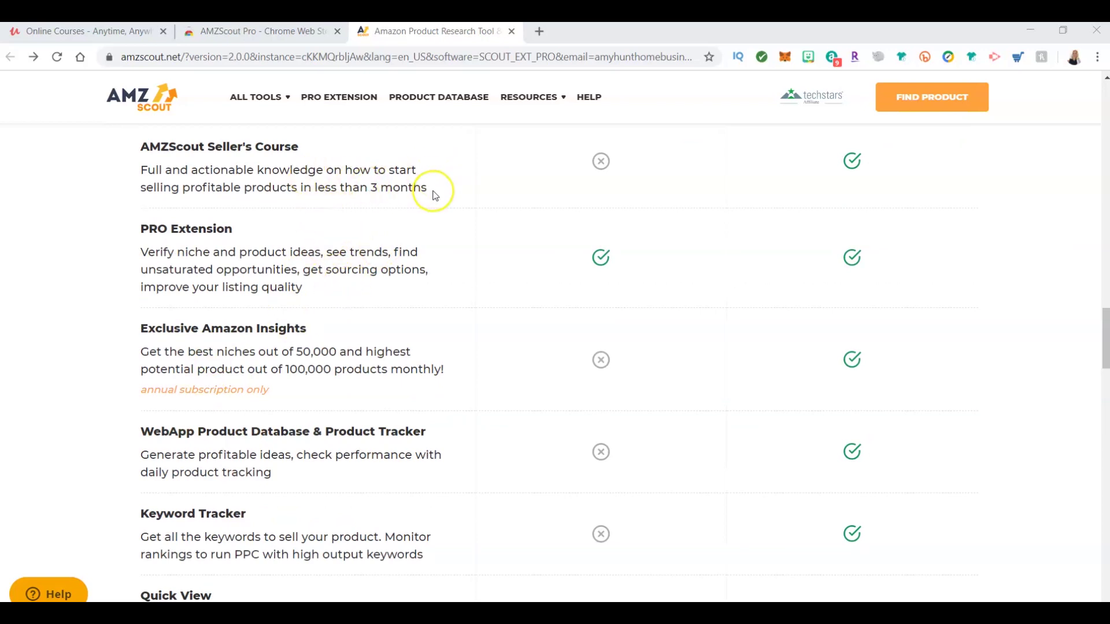
{"action": "scroll", "coordinate": [435, 196], "scroll_direction": "down", "scroll_amount": 1}
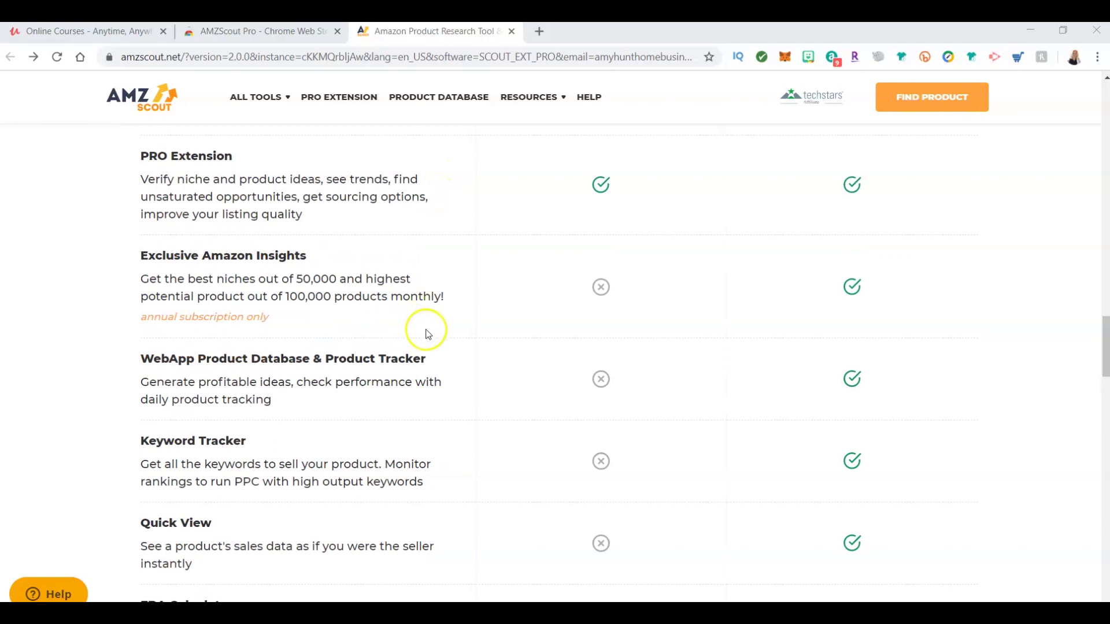
{"action": "scroll", "coordinate": [449, 355], "scroll_direction": "down", "scroll_amount": 2}
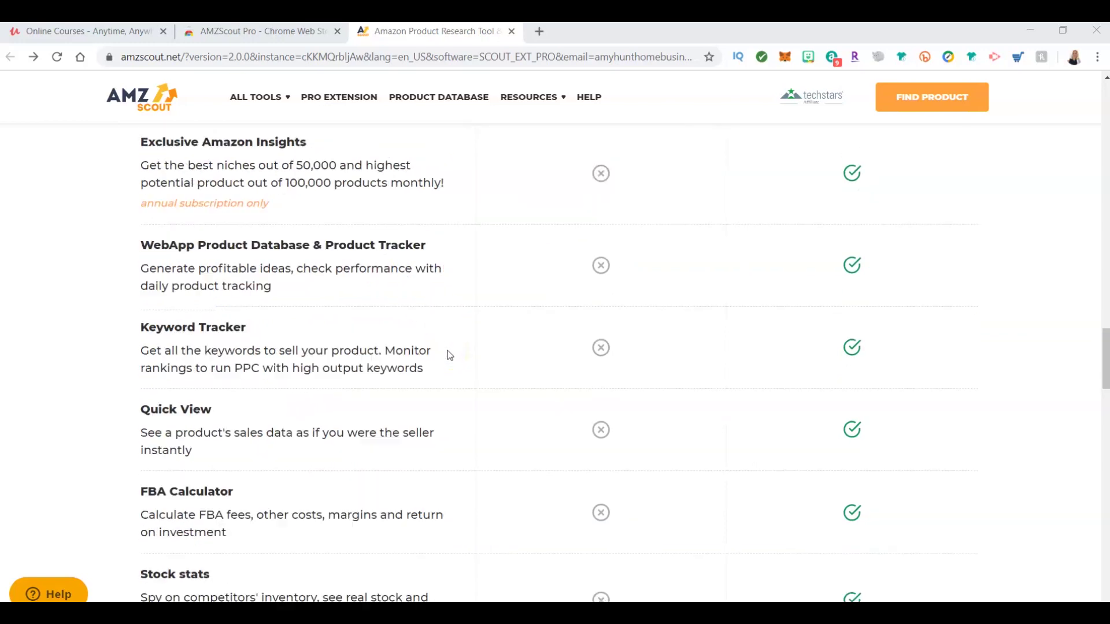
{"action": "scroll", "coordinate": [450, 354], "scroll_direction": "down", "scroll_amount": 3}
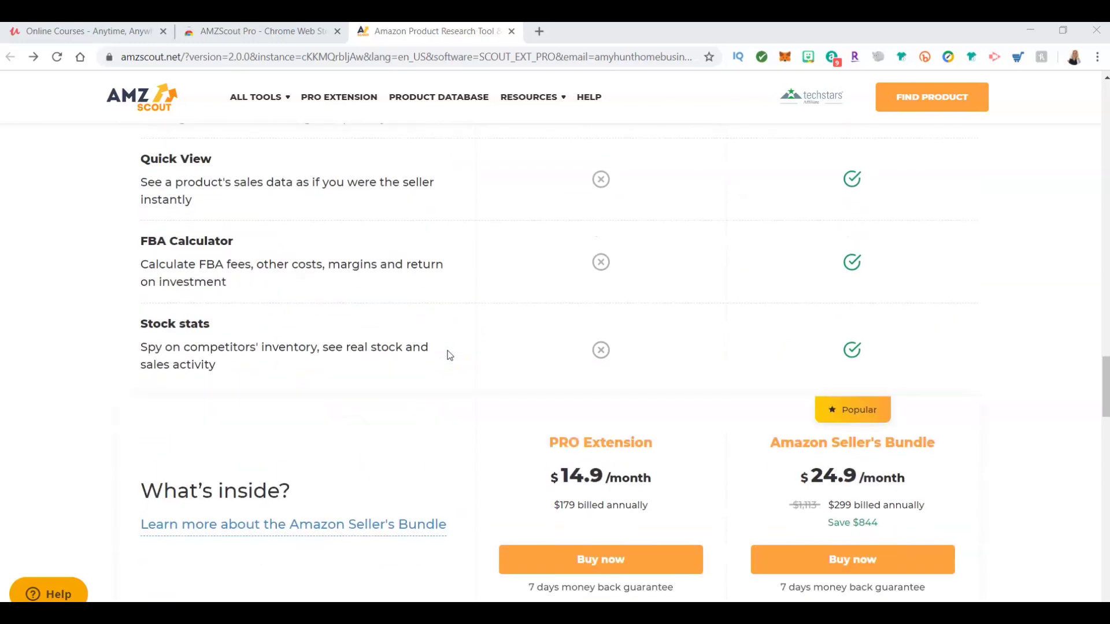
{"action": "scroll", "coordinate": [450, 355], "scroll_direction": "down", "scroll_amount": 2}
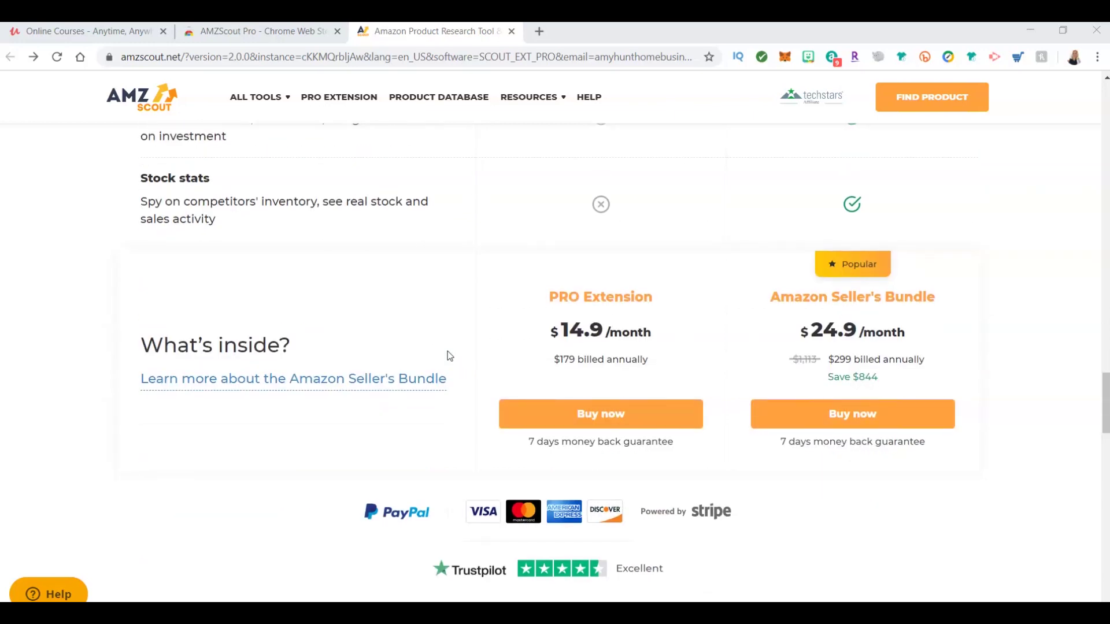
Step: Open the guide "How to Find Products to Sell on Amazon" from the landing page and skim its product research criteria
{"action": "scroll", "coordinate": [449, 355], "scroll_direction": "down", "scroll_amount": 5}
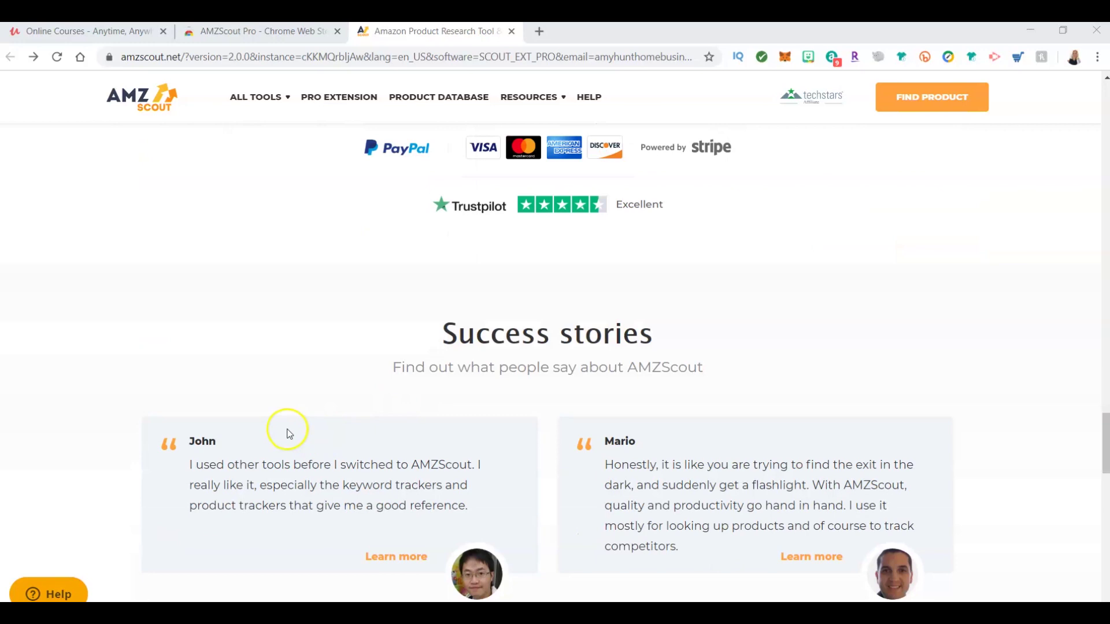
{"action": "scroll", "coordinate": [286, 429], "scroll_direction": "down", "scroll_amount": 4}
{"action": "scroll", "coordinate": [289, 433], "scroll_direction": "down", "scroll_amount": 6}
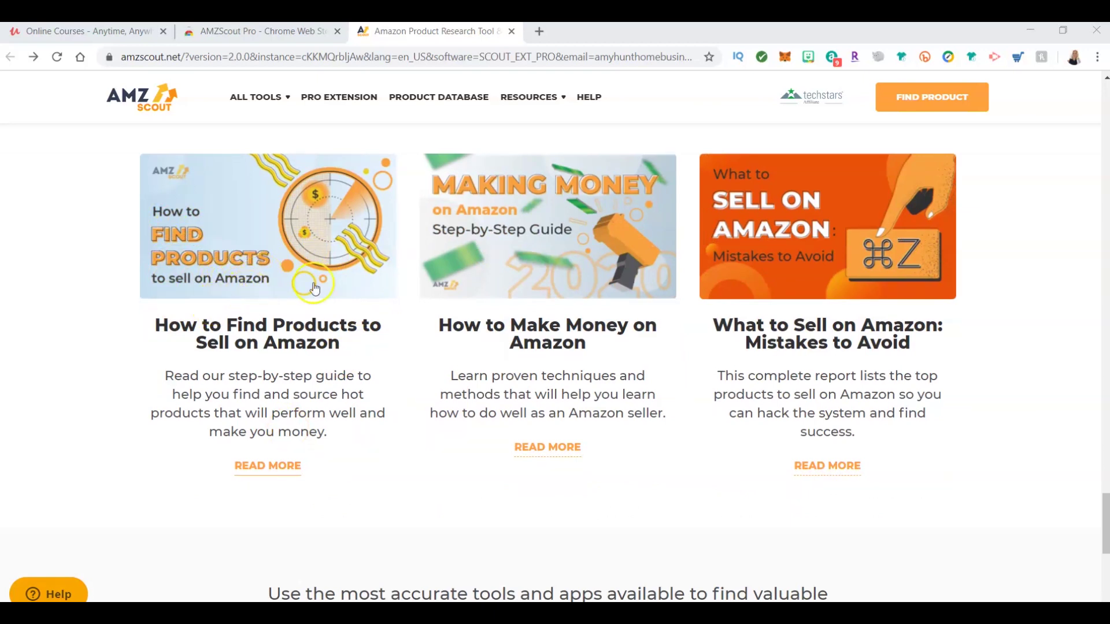
{"action": "left_click", "coordinate": [267, 468]}
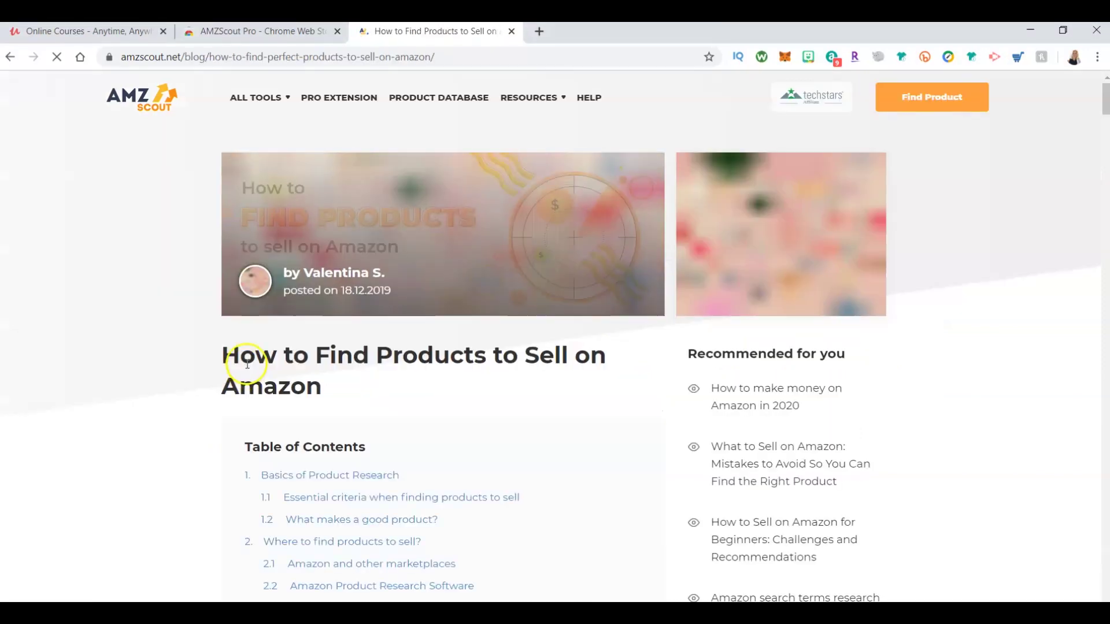
{"action": "scroll", "coordinate": [248, 364], "scroll_direction": "down", "scroll_amount": 15}
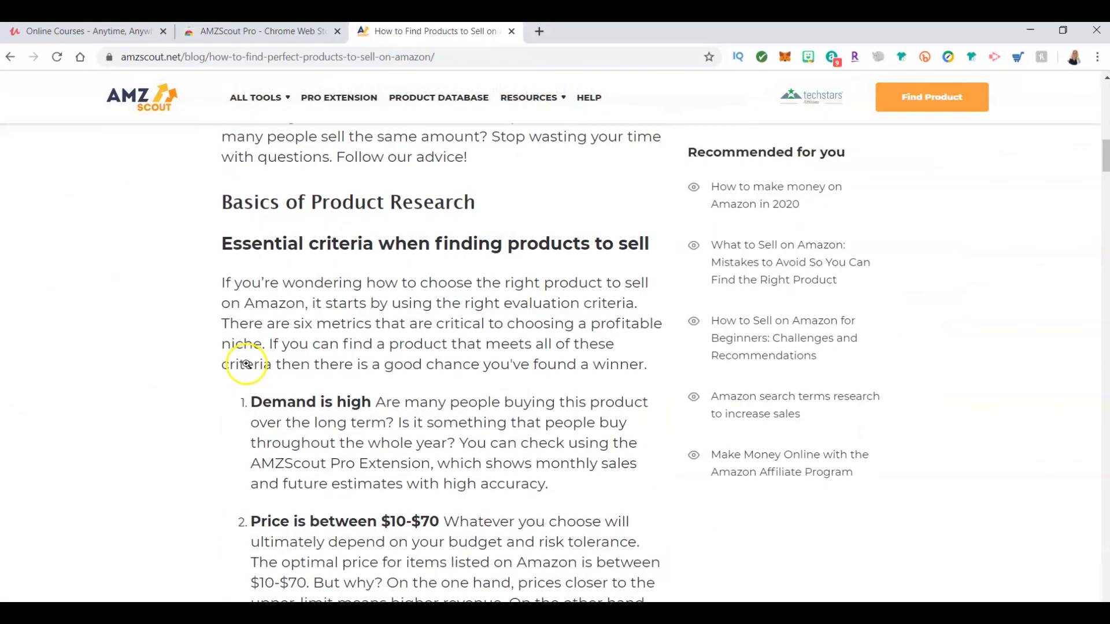
{"action": "scroll", "coordinate": [243, 347], "scroll_direction": "up", "scroll_amount": 15}
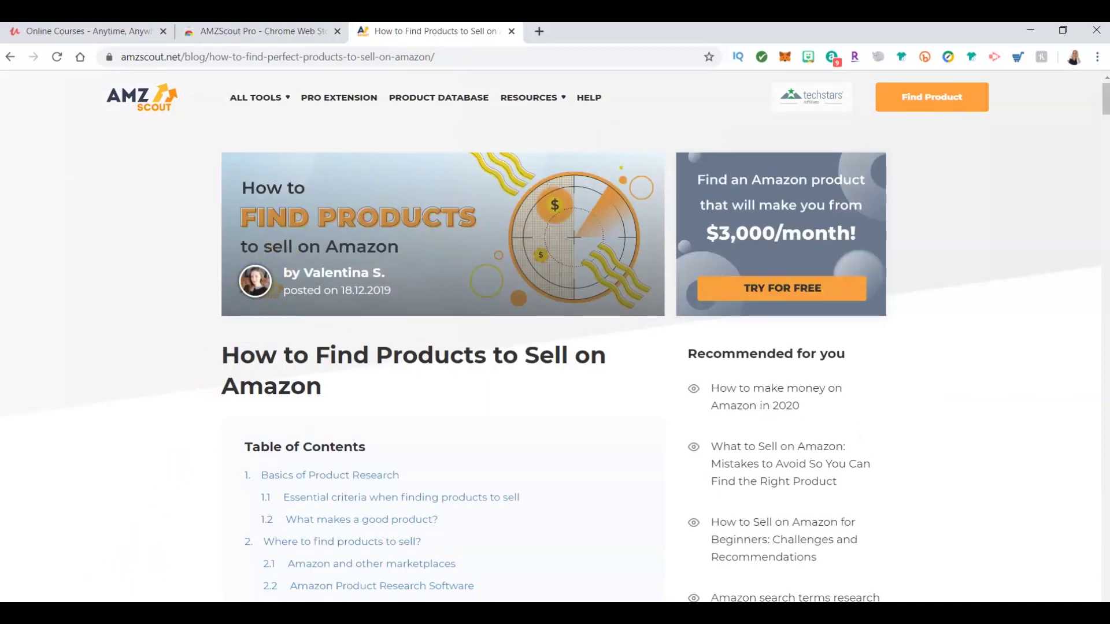
Step: Install the AMZScout Pro extension in Chrome from its Chrome Web Store page and approve its permissions
{"action": "key", "text": "ctrl+shift+Tab"}
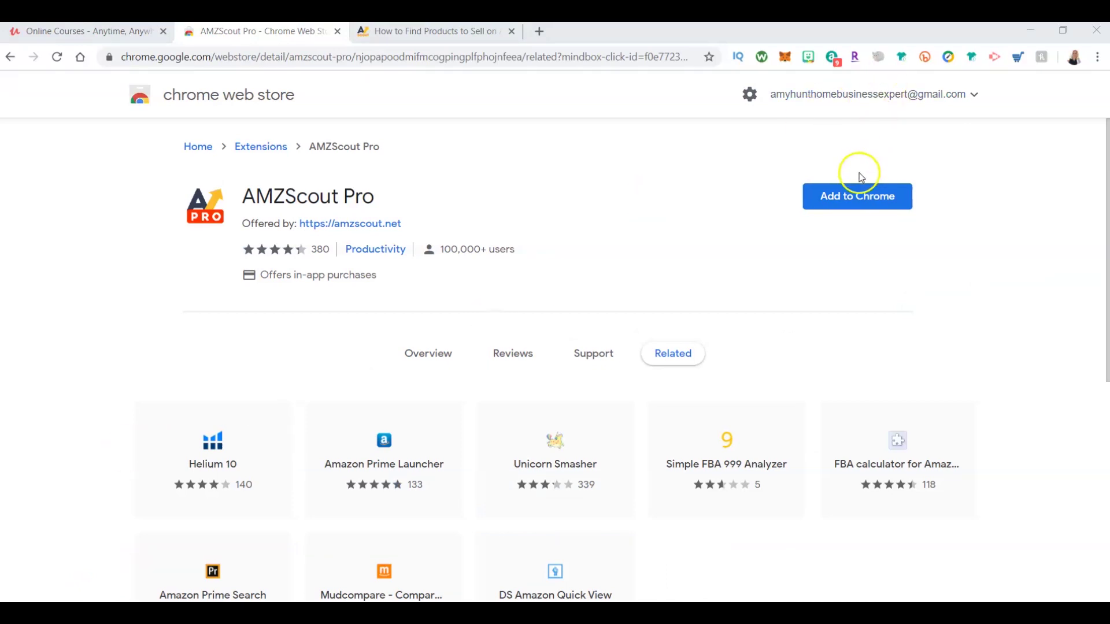
{"action": "left_click", "coordinate": [849, 196]}
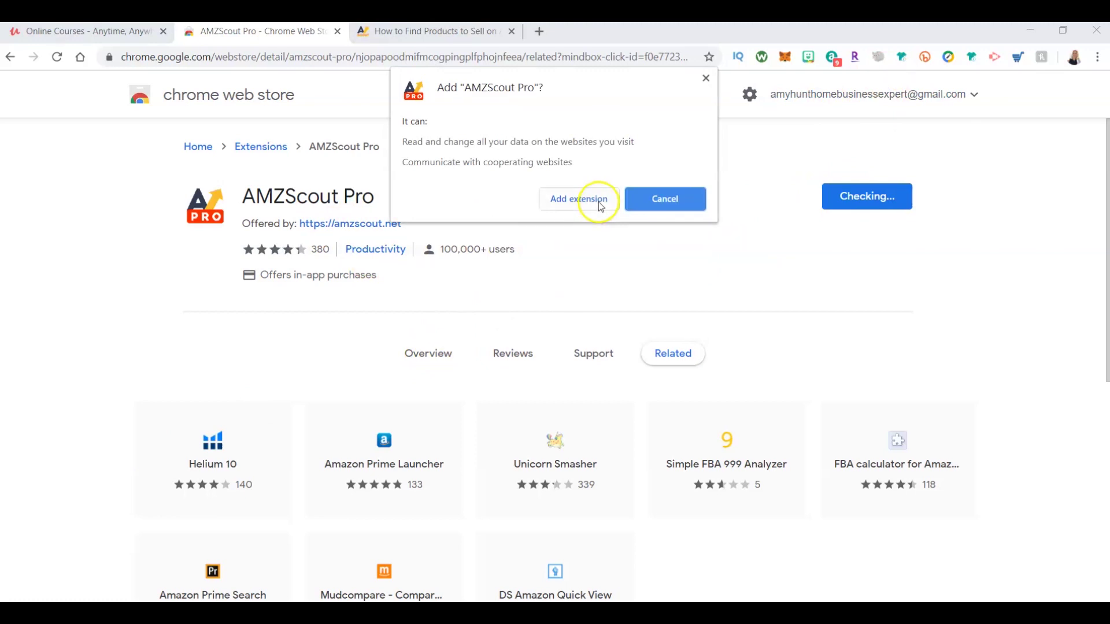
{"action": "left_click", "coordinate": [596, 199]}
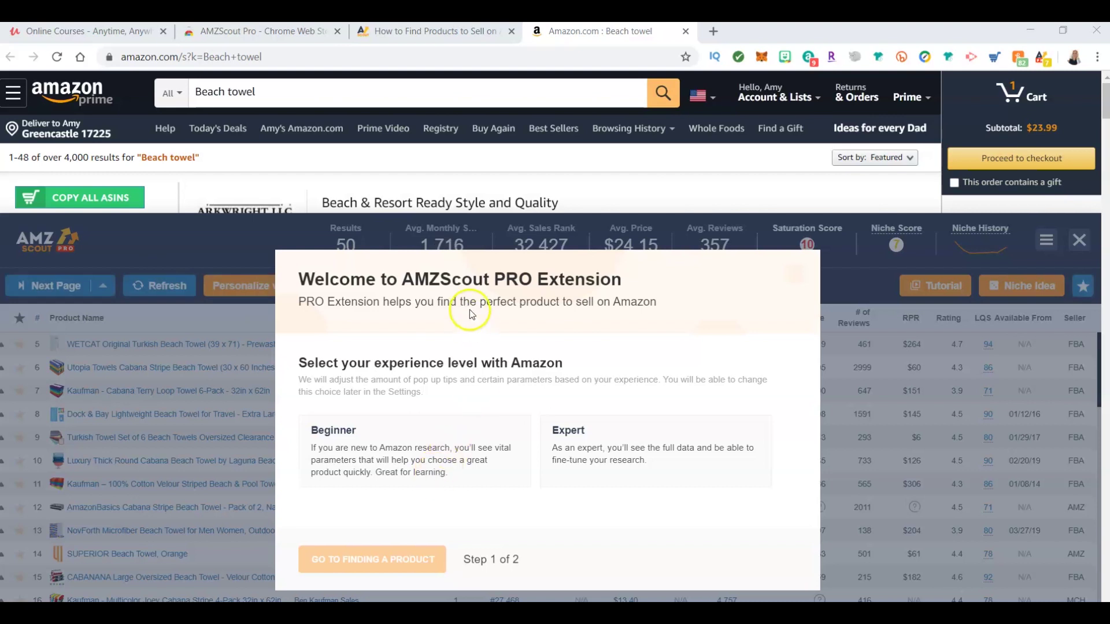
Step: Set the Amazon experience level to Beginner in the PRO Extension welcome setup and continue to finding a product
{"action": "left_click", "coordinate": [381, 453]}
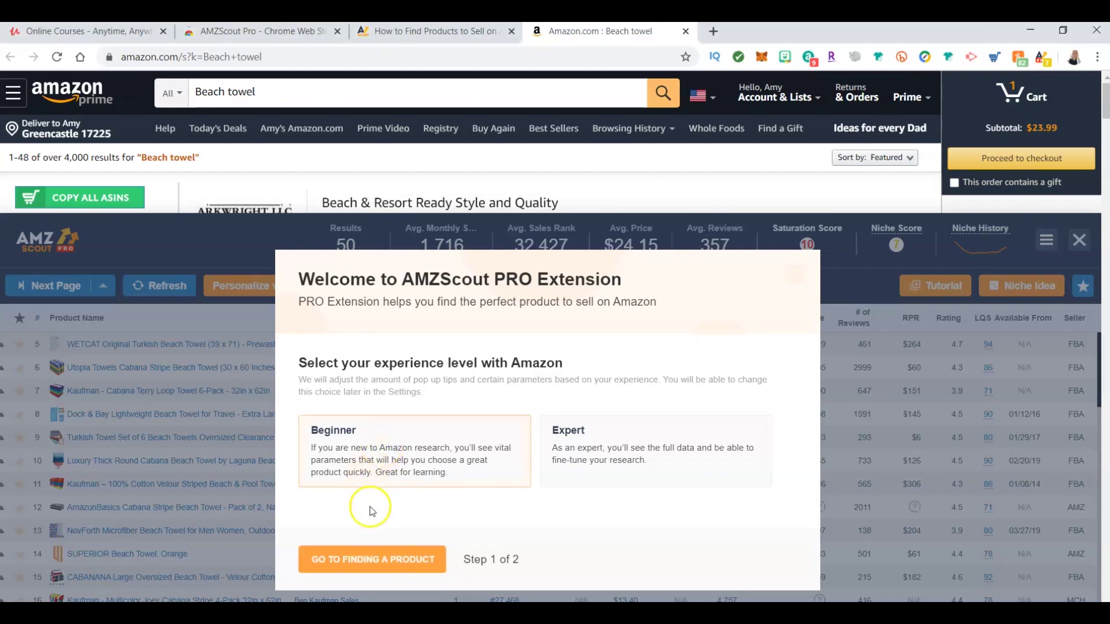
{"action": "left_click", "coordinate": [371, 559]}
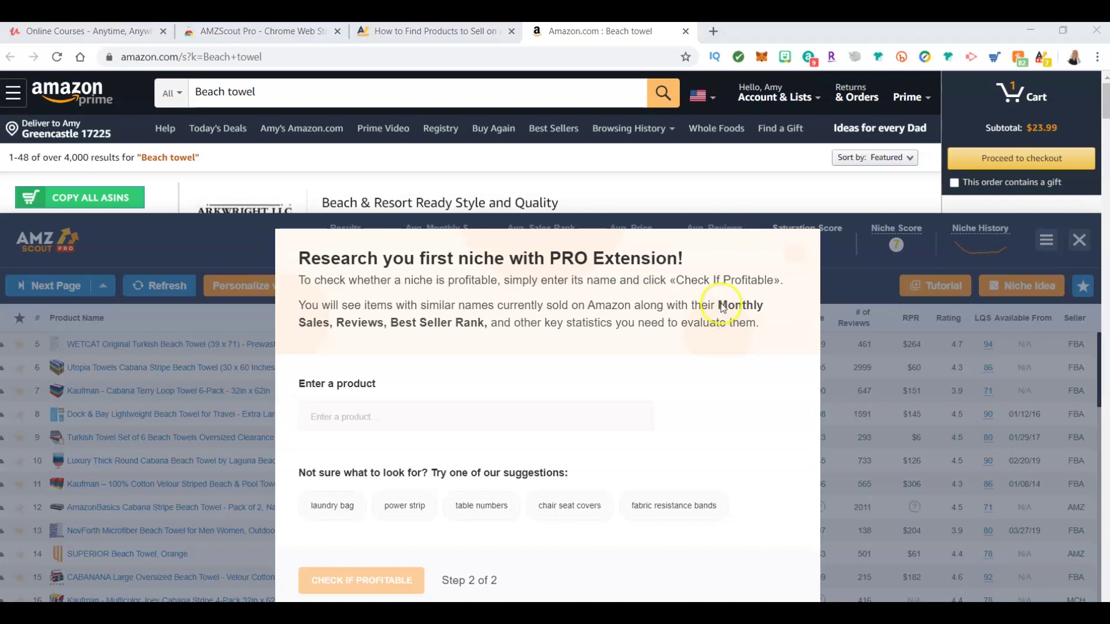
{"action": "left_click", "coordinate": [612, 330]}
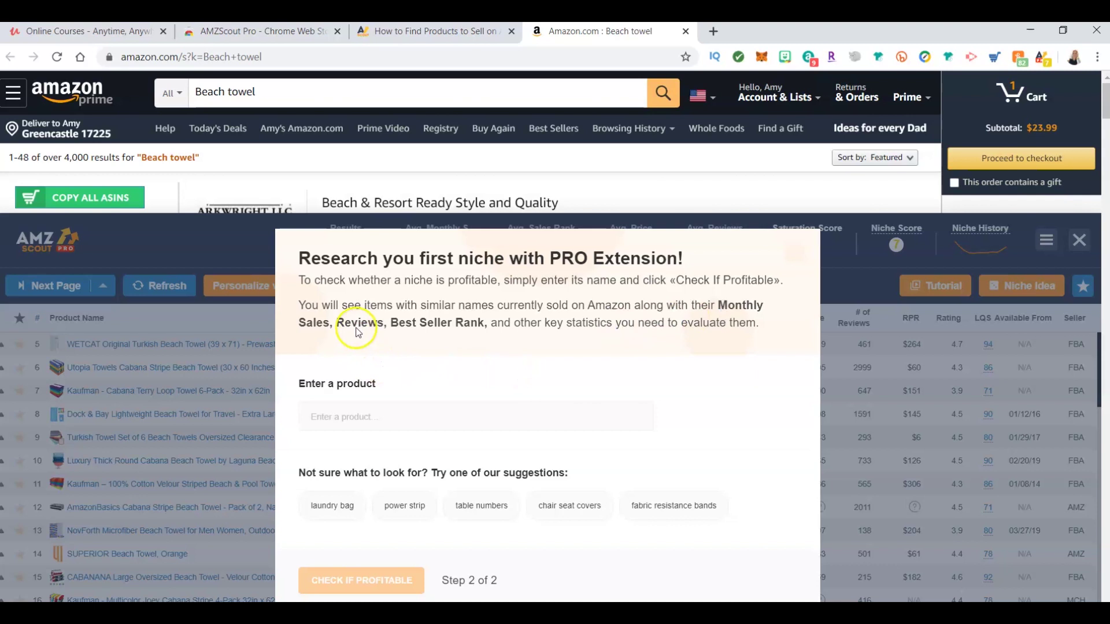
Step: Check whether the "kids pool" niche is profitable with the PRO Extension
{"action": "left_click", "coordinate": [376, 415]}
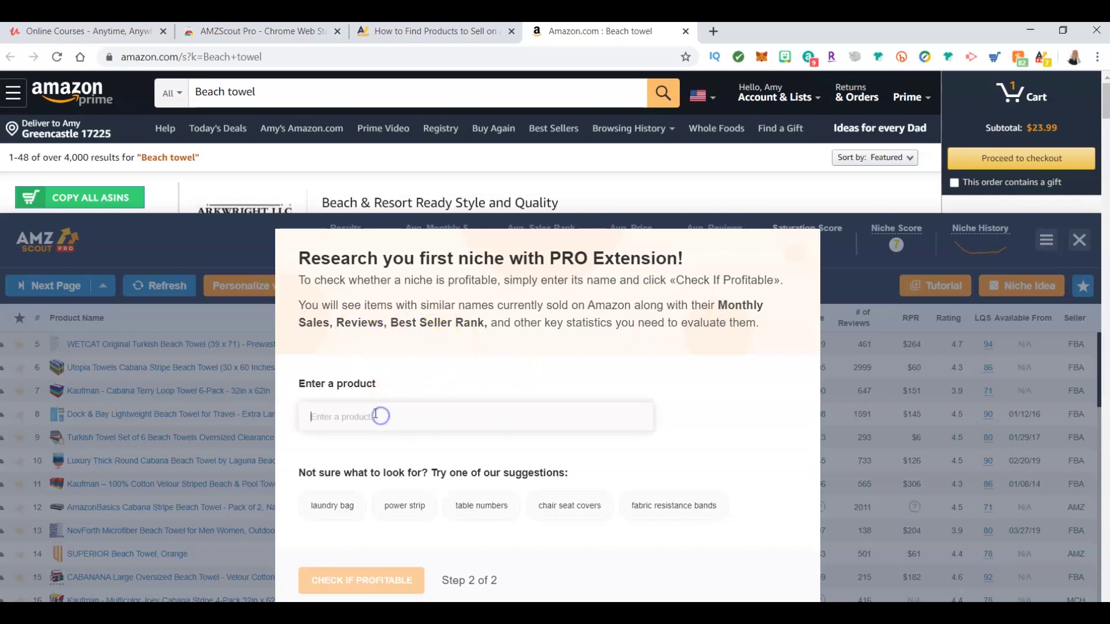
{"action": "type", "text": "kids pool"}
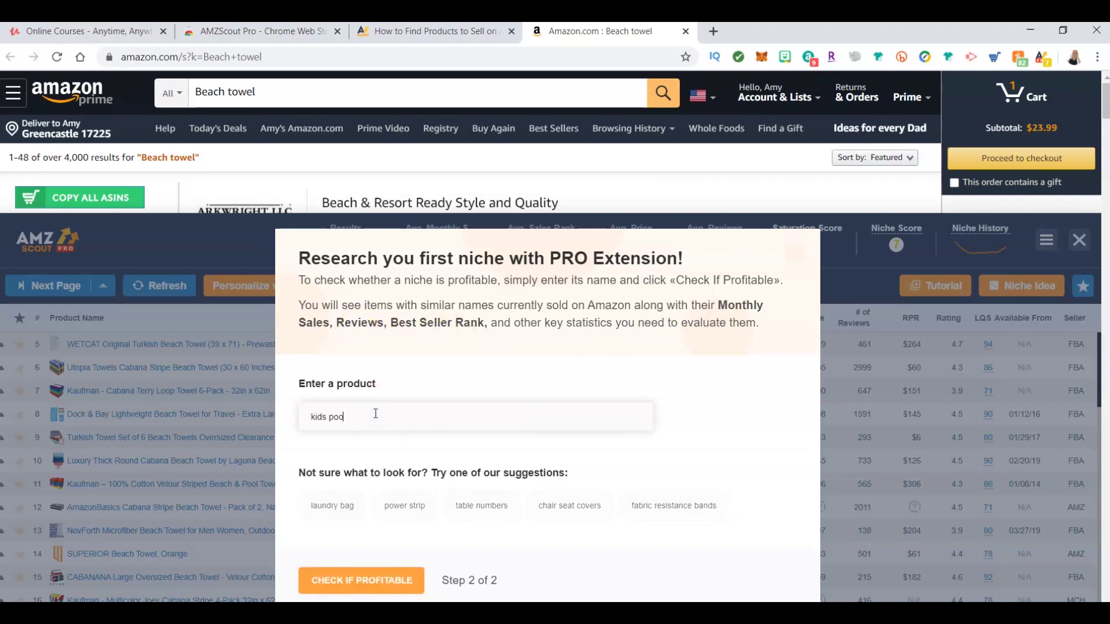
{"action": "left_click", "coordinate": [346, 584]}
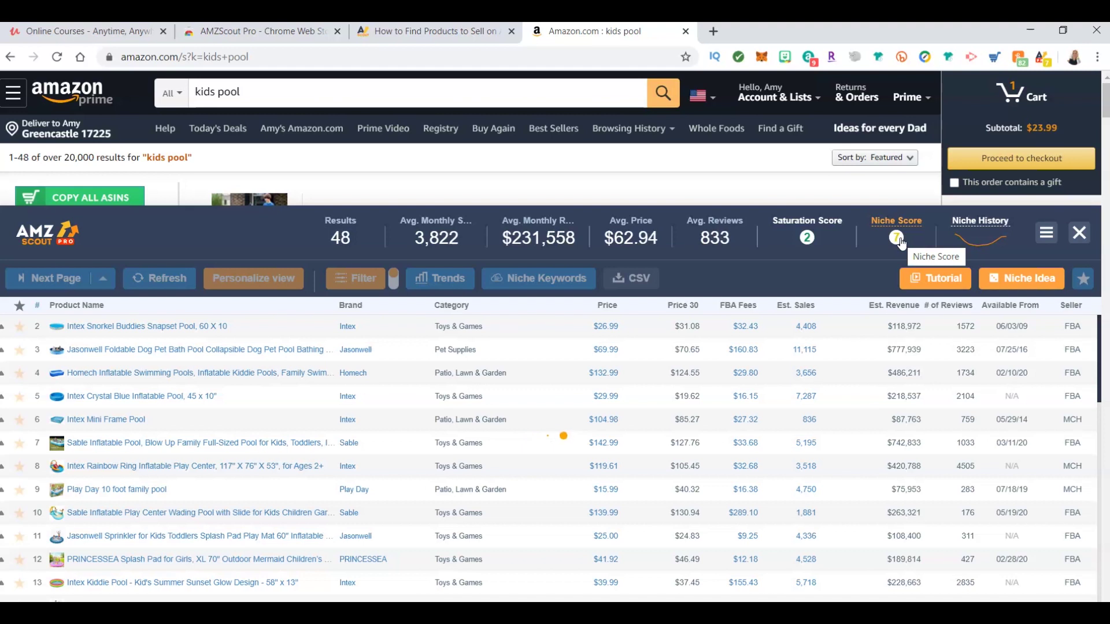
Step: Review the overall score breakdown for the kids pool niche, covering profit, demand and competition, and dismiss the report and its tip
{"action": "left_click", "coordinate": [969, 243]}
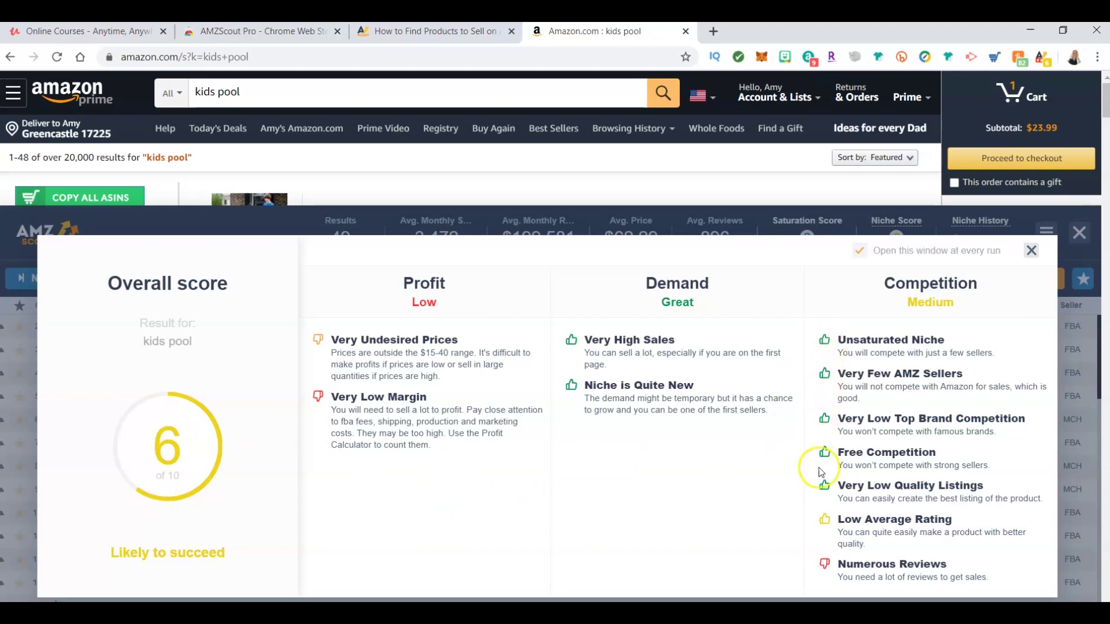
{"action": "left_click", "coordinate": [1031, 252]}
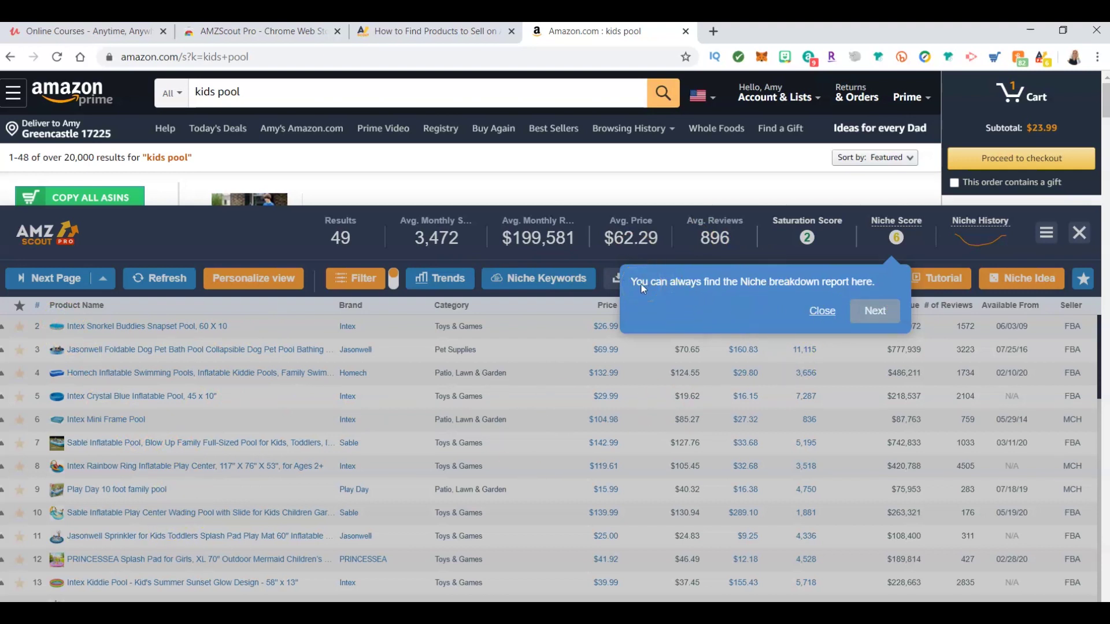
{"action": "left_click", "coordinate": [871, 315]}
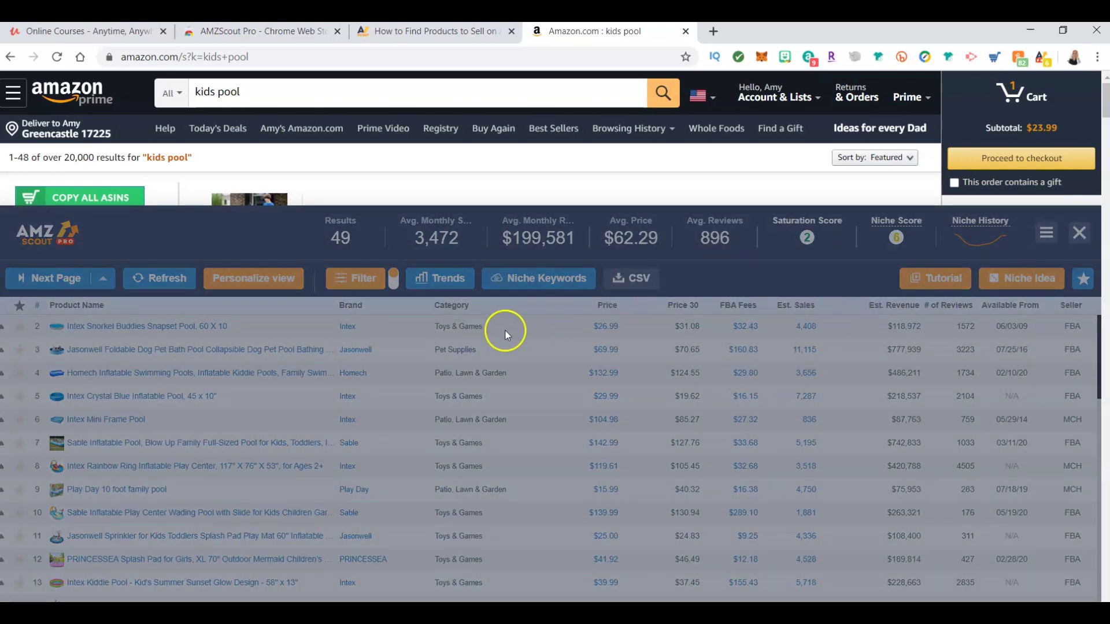
Step: Examine the kids pool product list, previewing product images and checking prices, estimated sales, revenue and review counts
{"action": "left_click", "coordinate": [156, 374]}
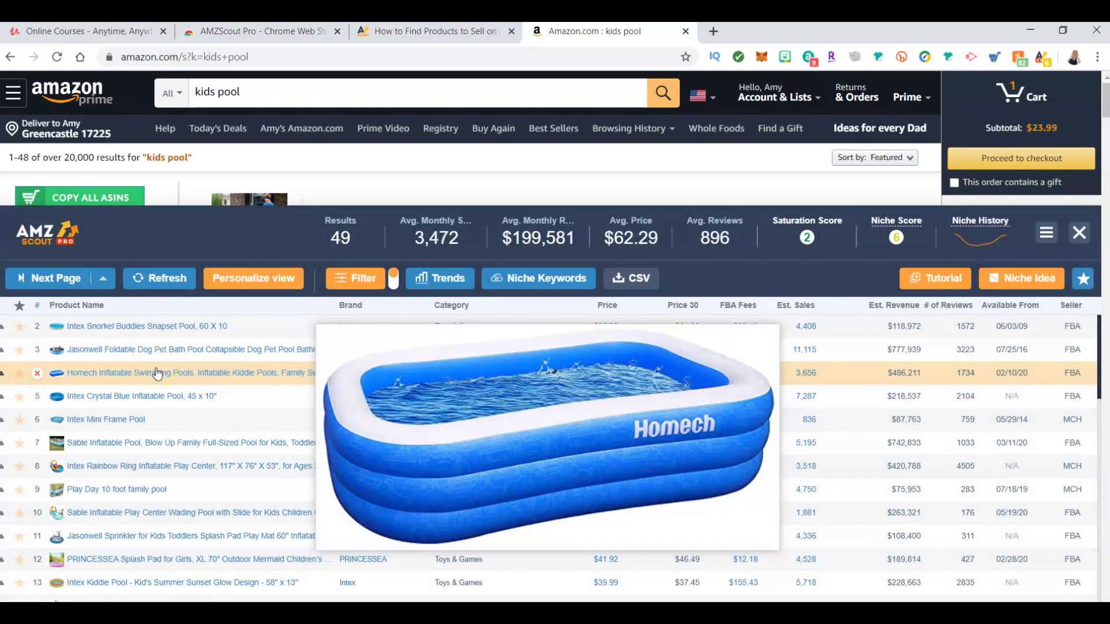
{"action": "left_click", "coordinate": [85, 328]}
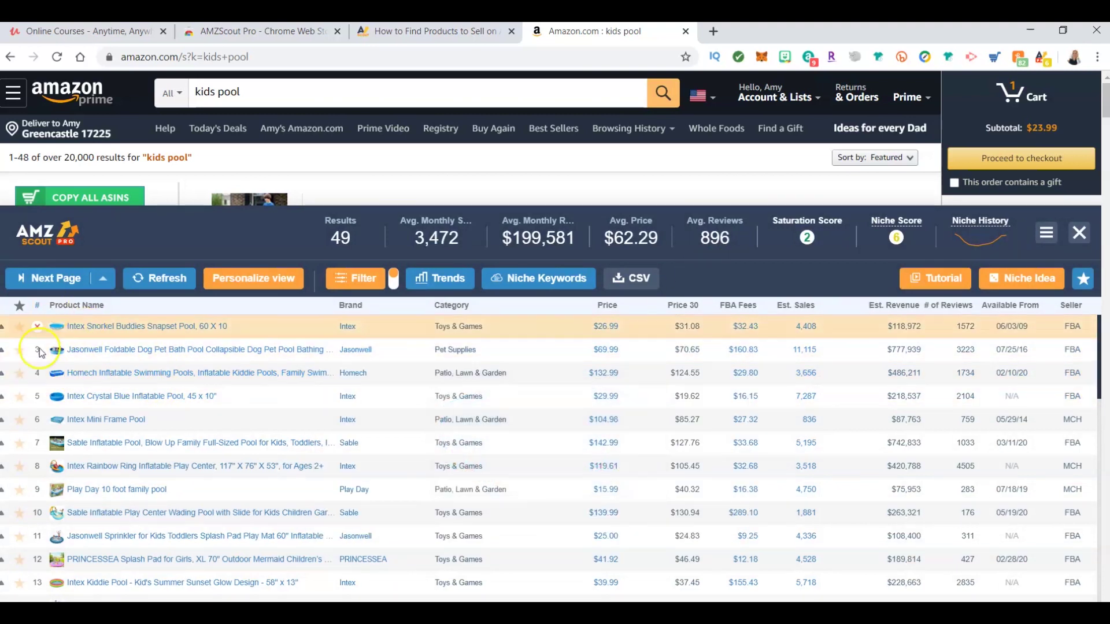
{"action": "left_click", "coordinate": [44, 333]}
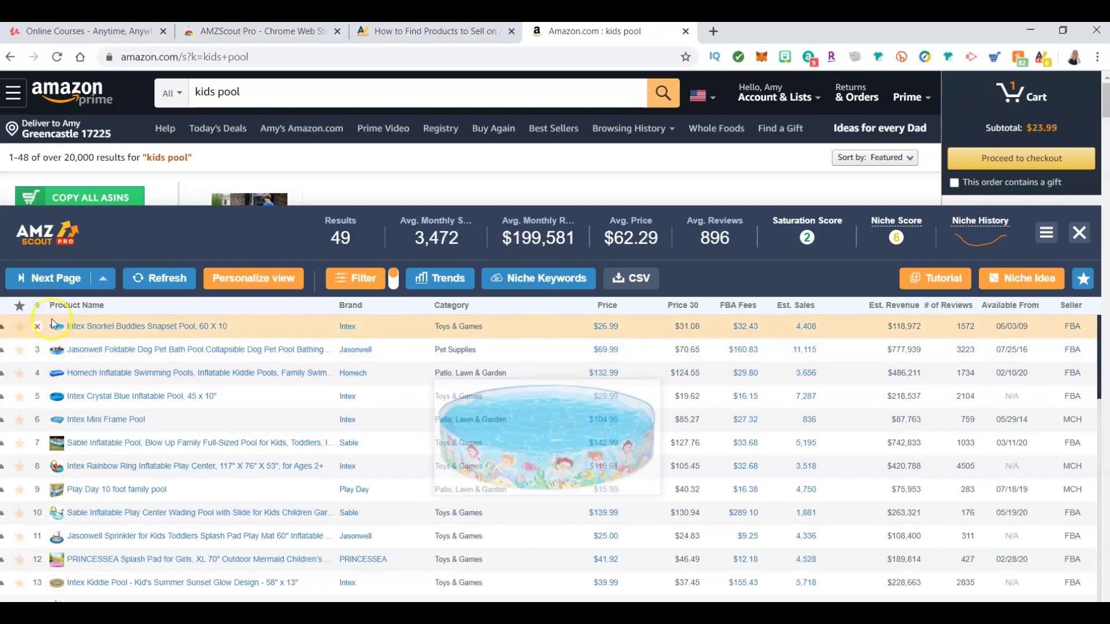
{"action": "mouse_move", "coordinate": [120, 332]}
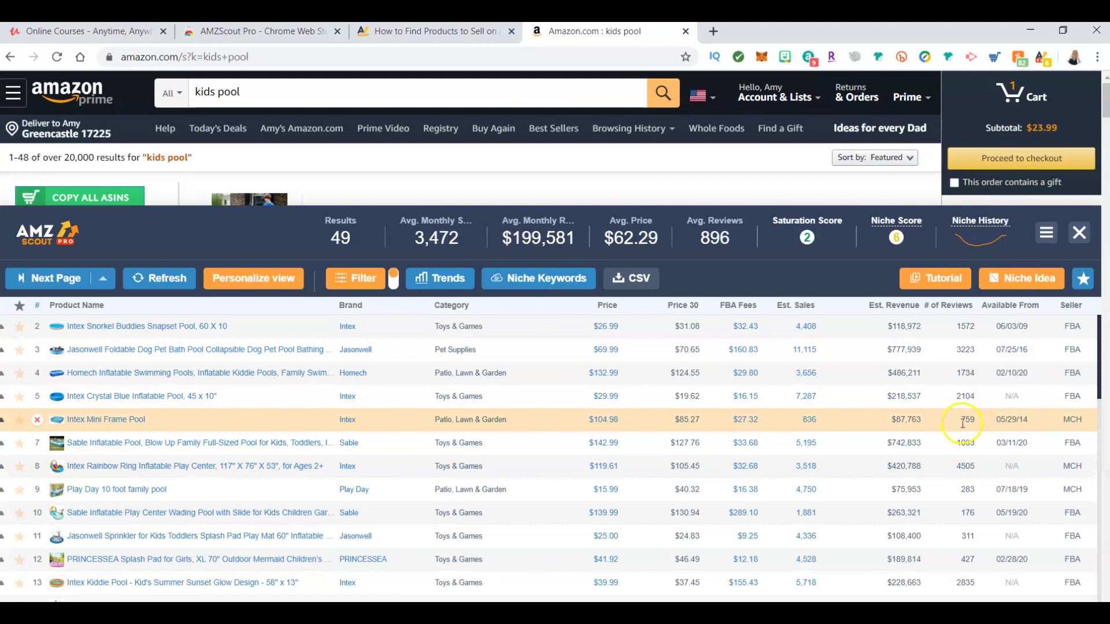
{"action": "scroll", "coordinate": [952, 489], "scroll_direction": "down", "scroll_amount": 4}
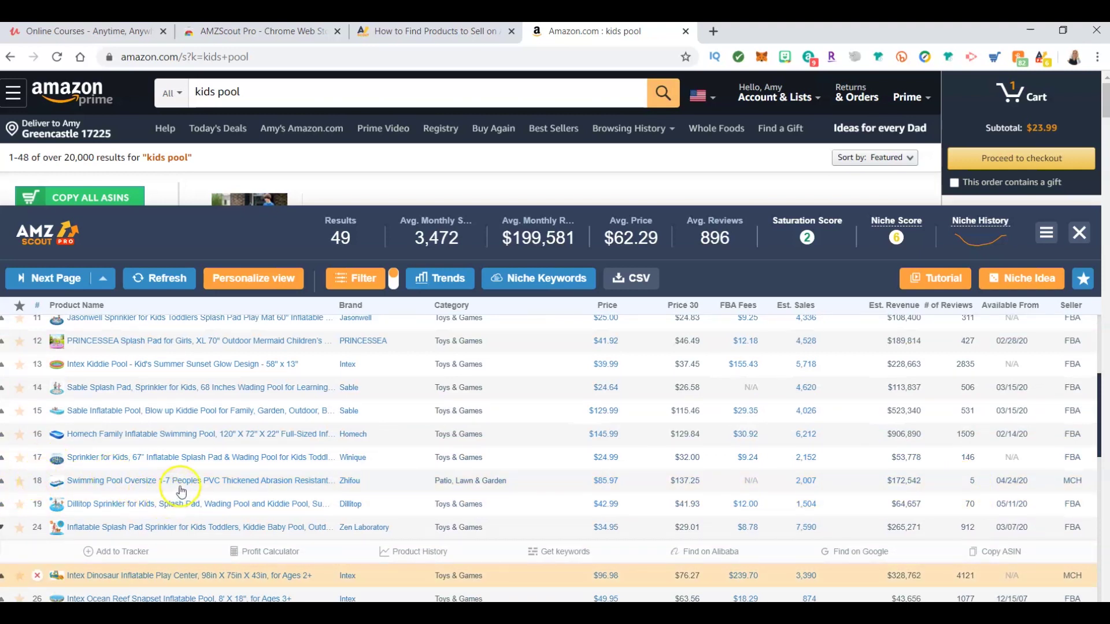
{"action": "mouse_move", "coordinate": [194, 490]}
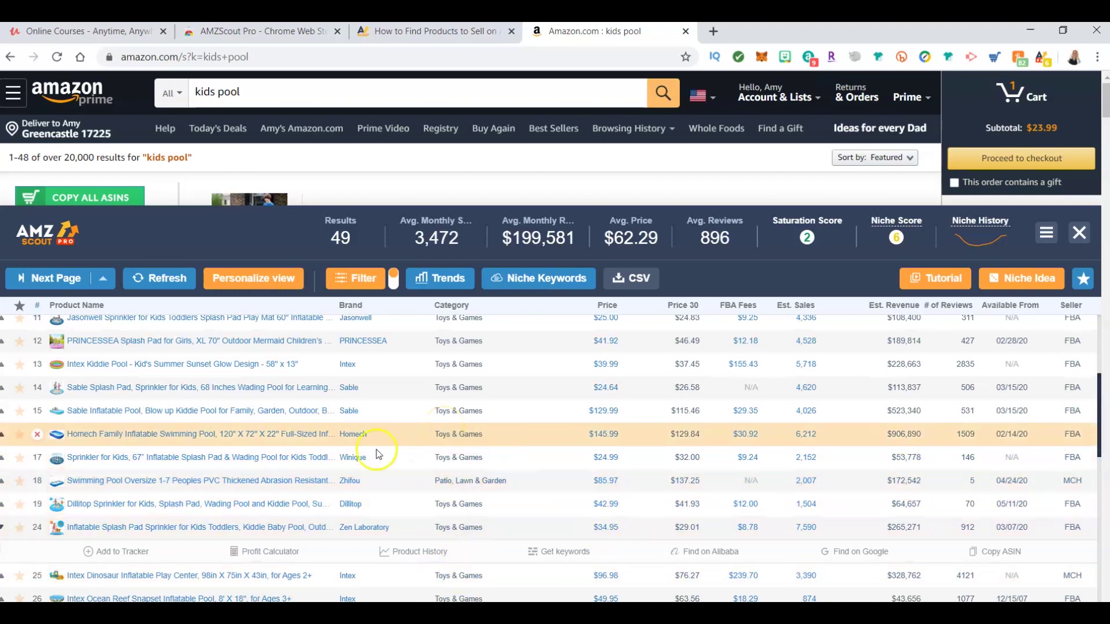
{"action": "mouse_move", "coordinate": [206, 429]}
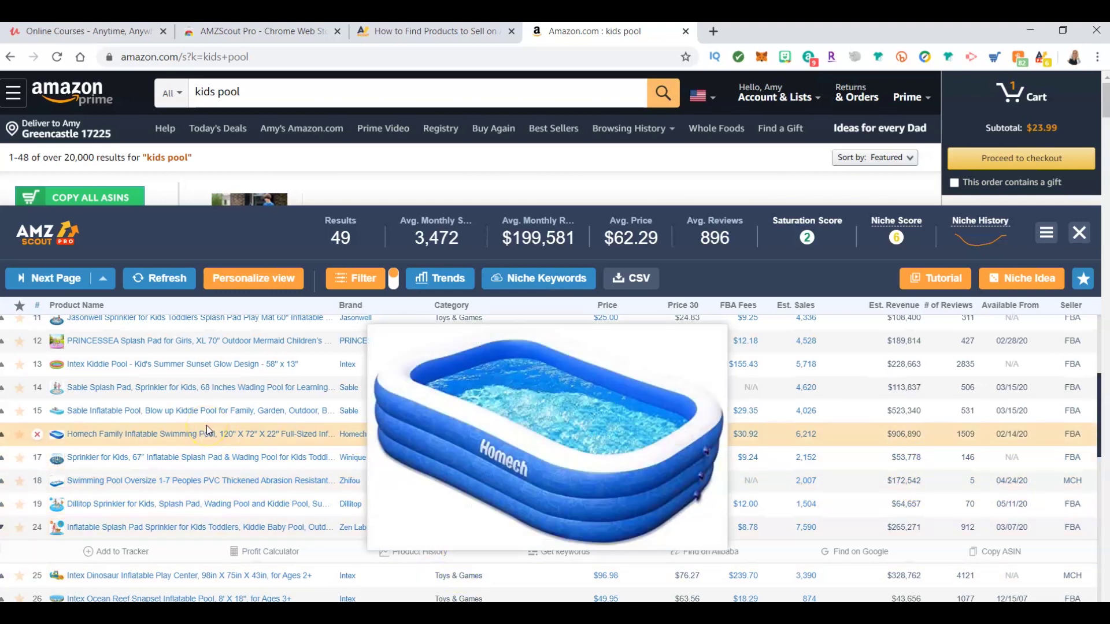